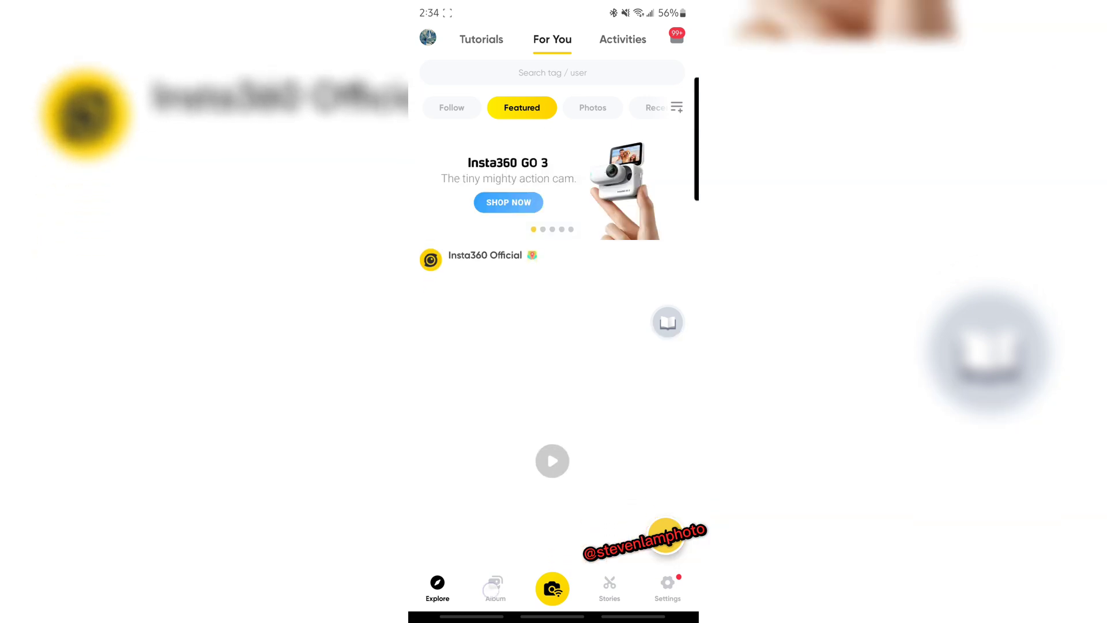
Open the Insta360 album showing the June 5 camera video clips
{"action": "left_click", "coordinate": [494, 588]}
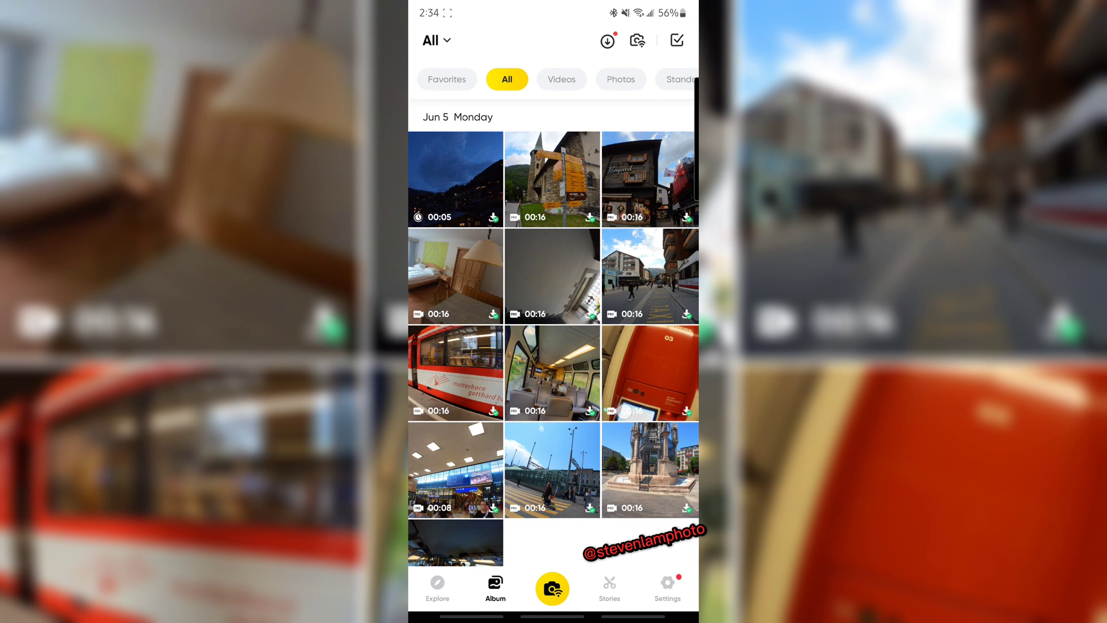
{"action": "scroll", "coordinate": [554, 346], "scroll_direction": "down", "scroll_amount": 1}
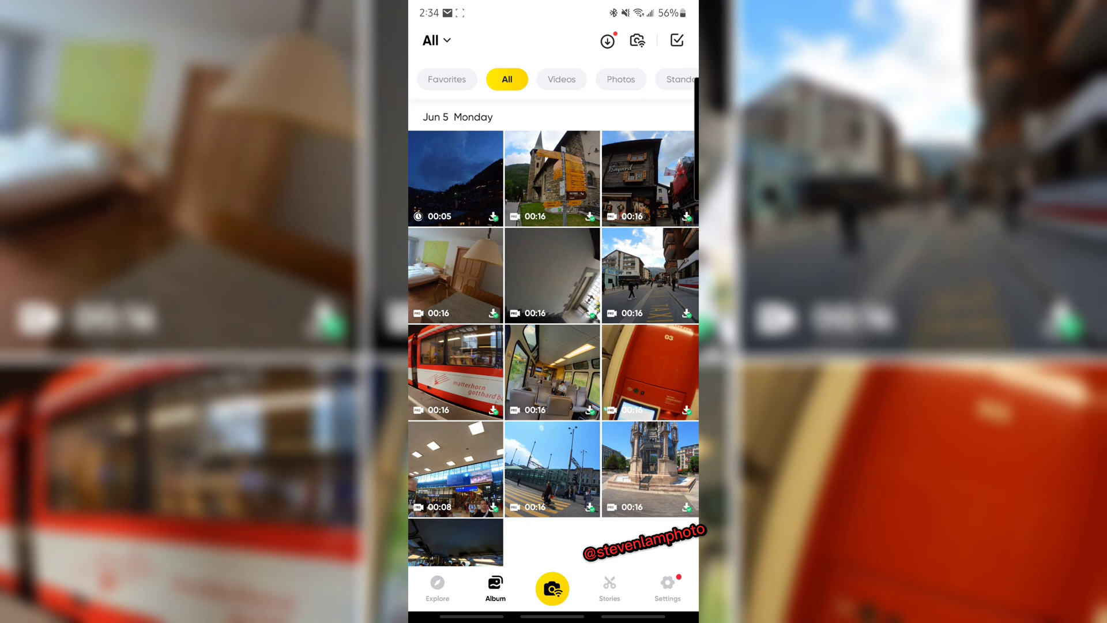
Go home, open the app drawer and start a launcher app search
{"action": "left_click_drag", "start_coordinate": [554, 616], "coordinate": [553, 390]}
{"action": "left_click_drag", "start_coordinate": [519, 519], "coordinate": [519, 259]}
{"action": "left_click", "coordinate": [502, 40]}
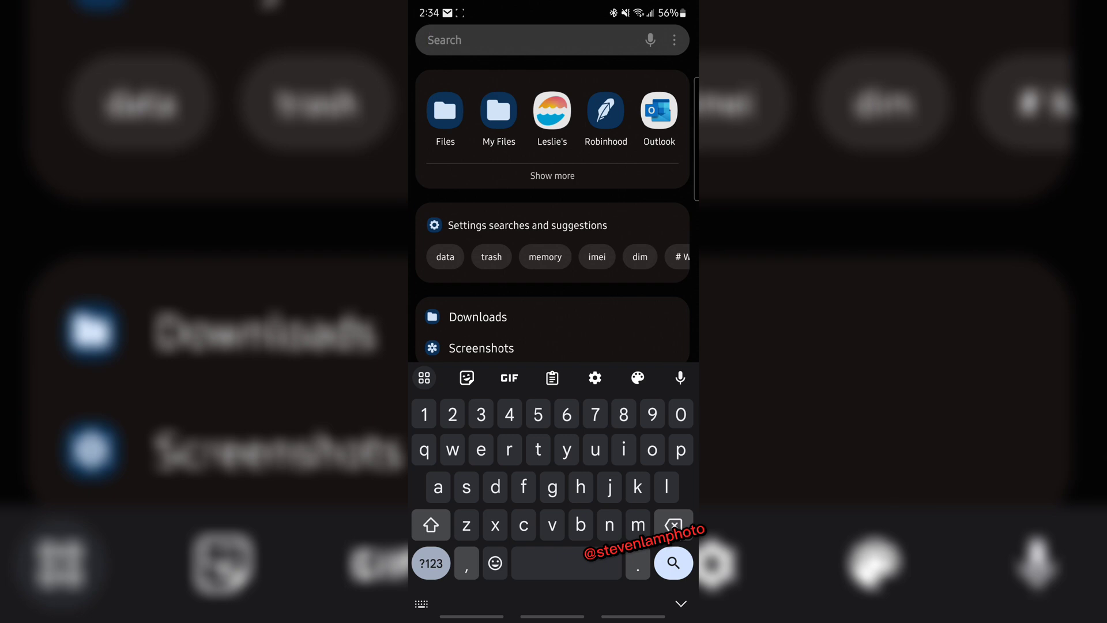
Launch Files and browse to Android > data on the phone's storage
{"action": "left_click", "coordinate": [444, 110]}
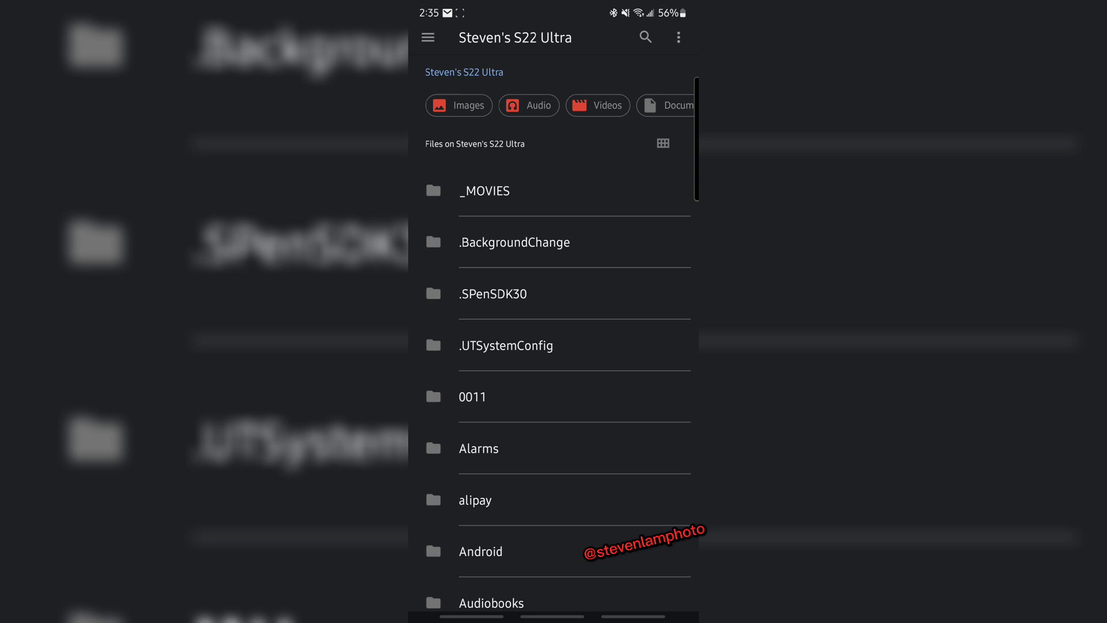
{"action": "left_click", "coordinate": [481, 550]}
{"action": "left_click", "coordinate": [591, 250]}
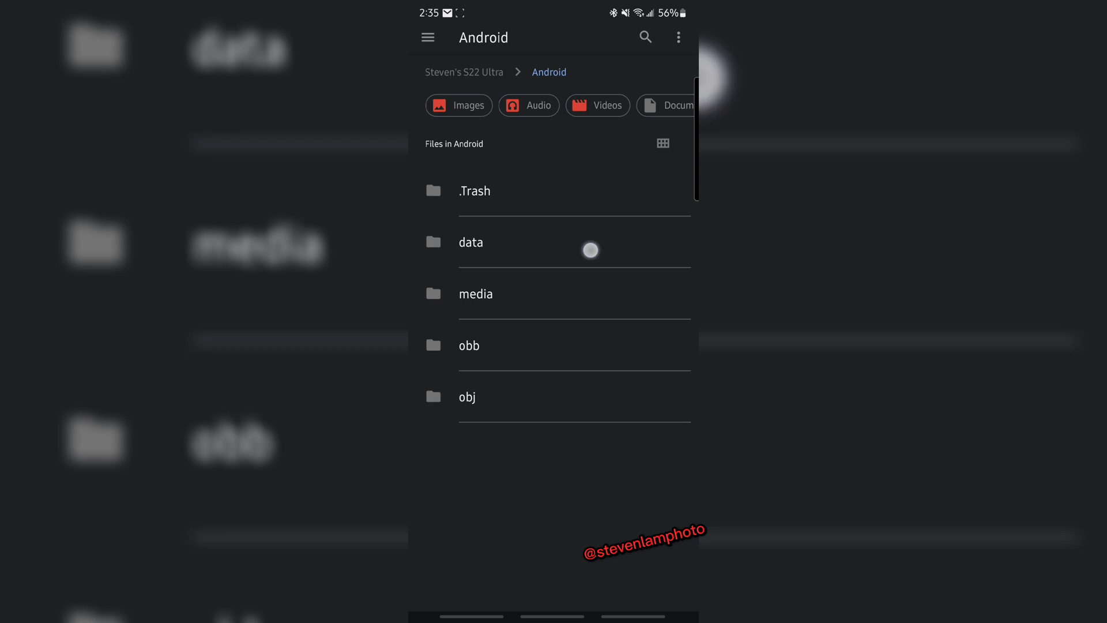
{"action": "scroll", "coordinate": [662, 283], "scroll_direction": "down", "scroll_amount": 3}
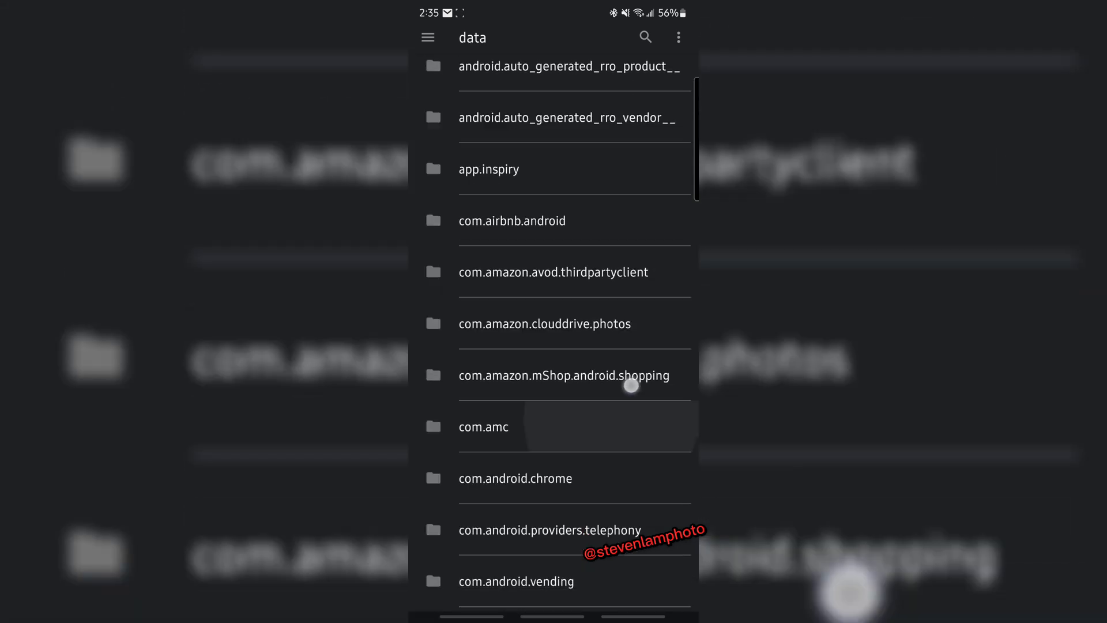
{"action": "scroll", "coordinate": [633, 381], "scroll_direction": "down", "scroll_amount": 3}
{"action": "scroll", "coordinate": [648, 312], "scroll_direction": "down", "scroll_amount": 3}
{"action": "left_click", "coordinate": [626, 395]}
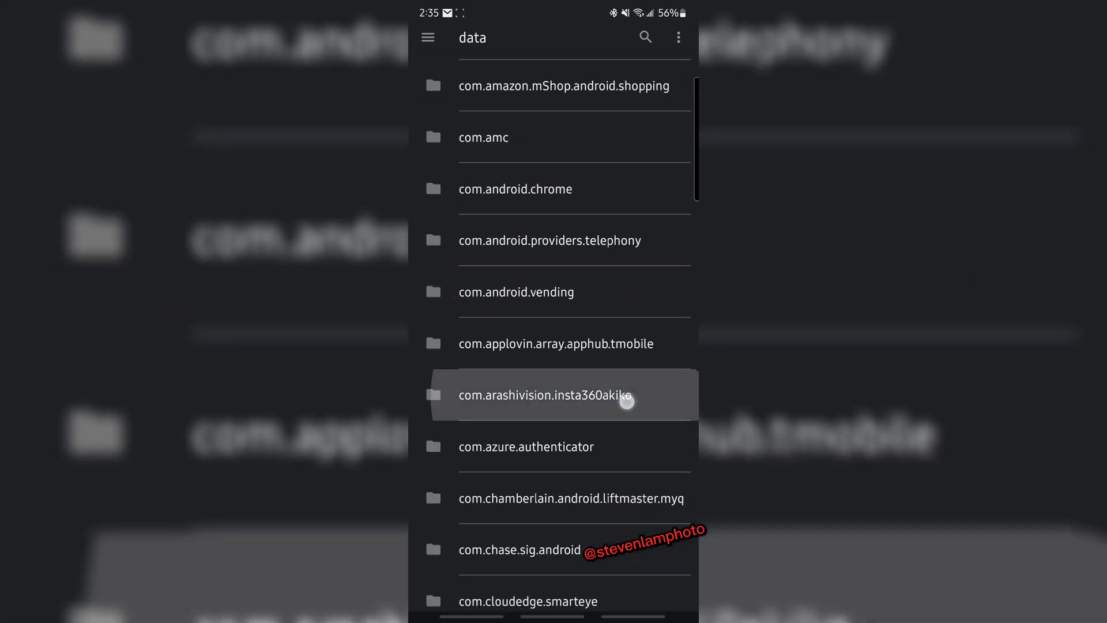
{"action": "key", "text": "Escape"}
Go through com.arashivision.insta360akiko > files > Insta360OneR > galleryOriginal > GO2 > Camera01
{"action": "left_click", "coordinate": [626, 395]}
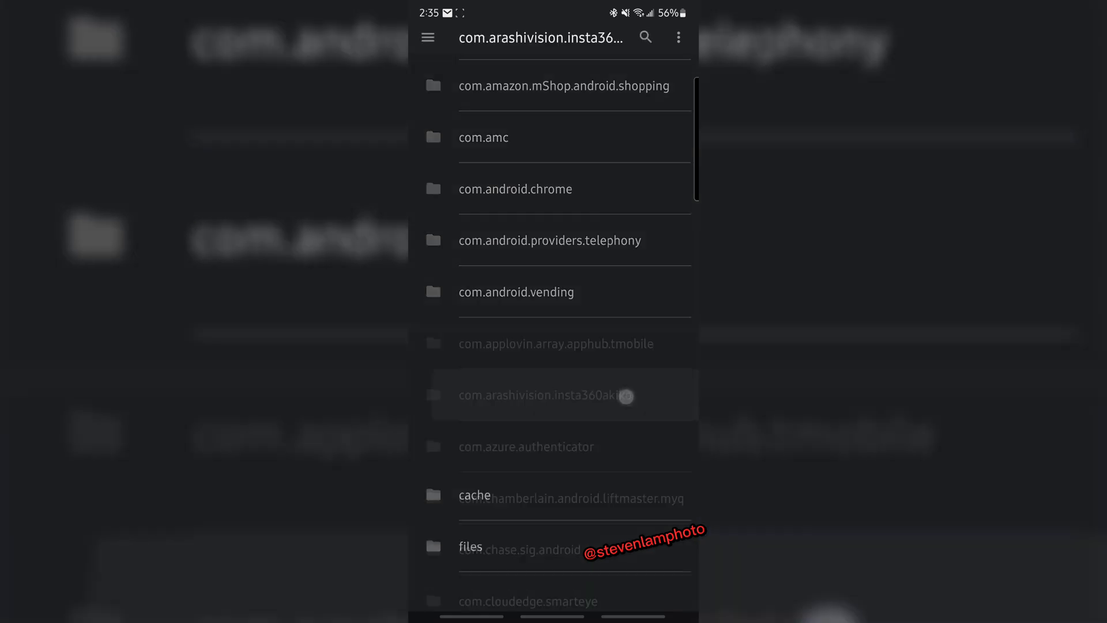
{"action": "left_click", "coordinate": [494, 139]}
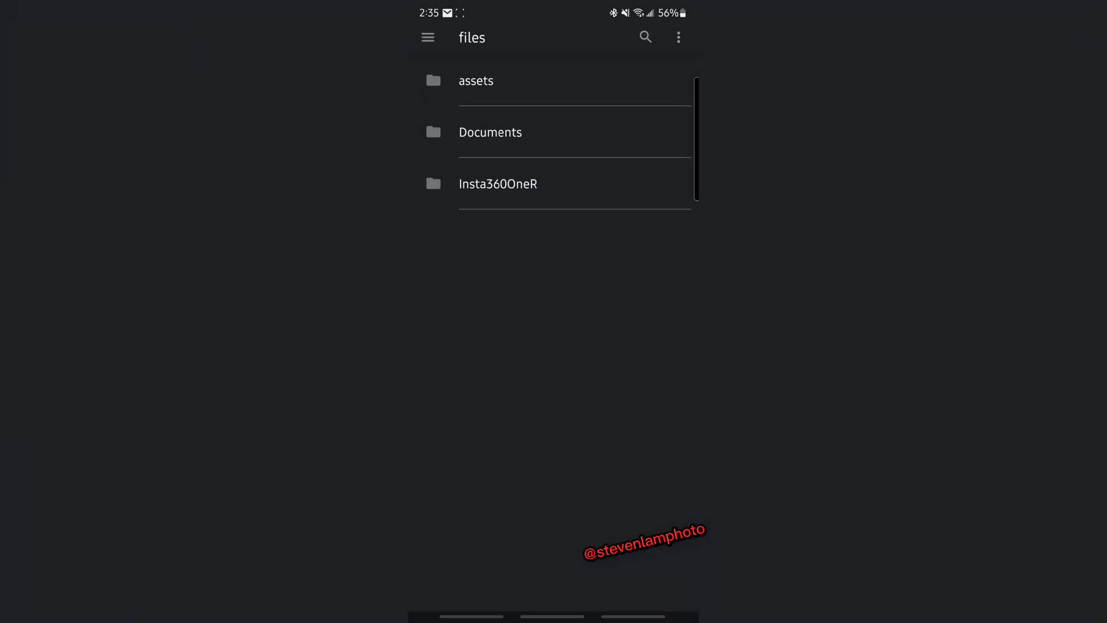
{"action": "left_click", "coordinate": [558, 184]}
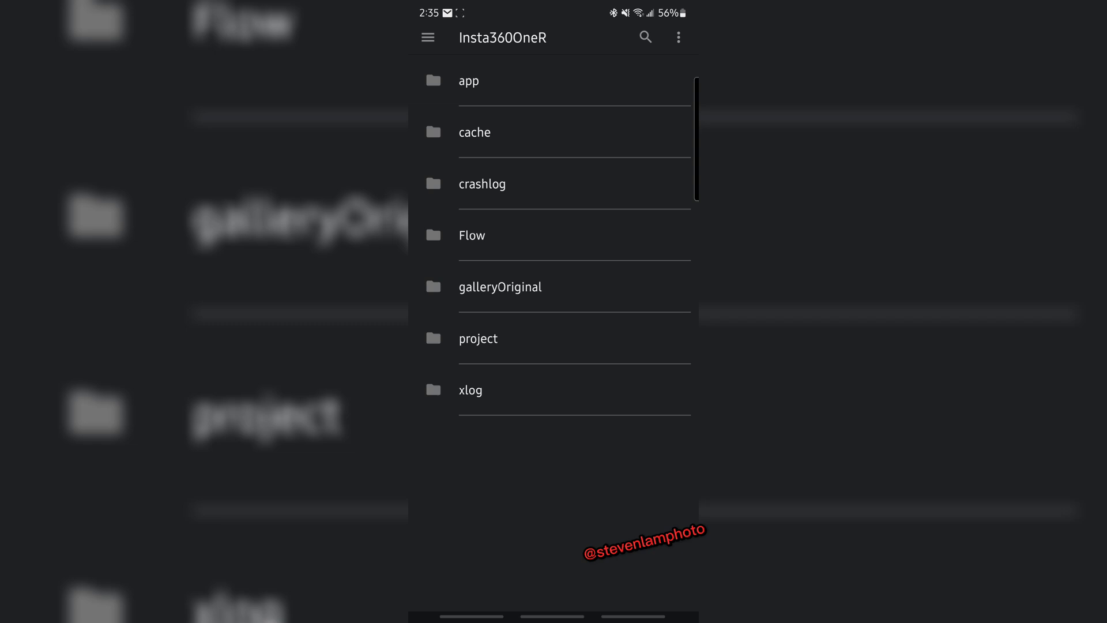
{"action": "left_click", "coordinate": [548, 290]}
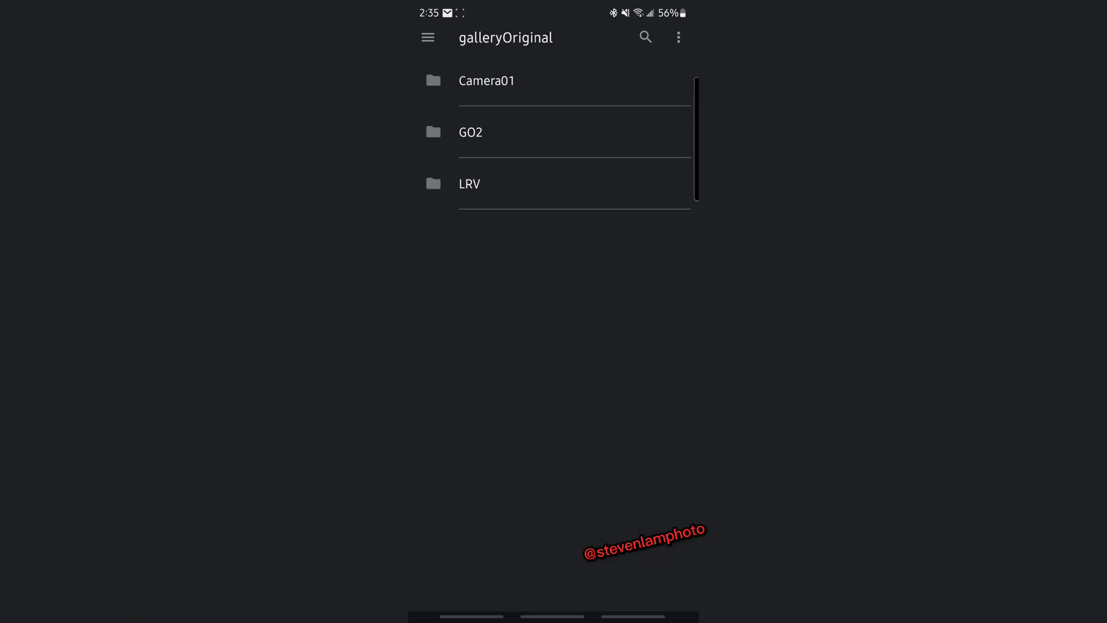
{"action": "left_click", "coordinate": [504, 138]}
{"action": "left_click", "coordinate": [528, 84]}
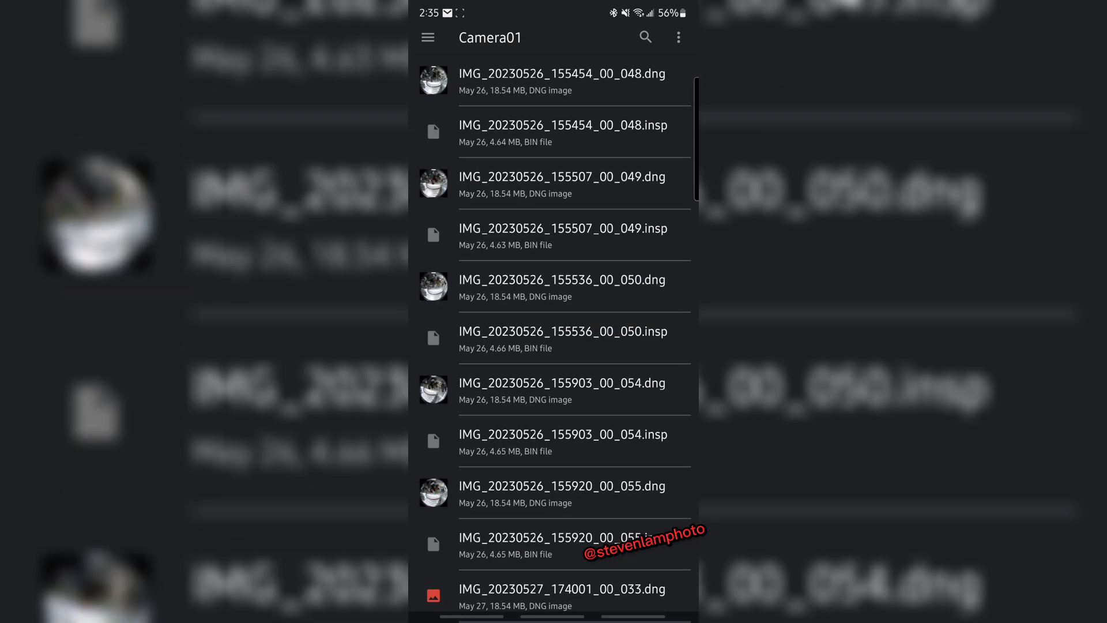
{"action": "scroll", "coordinate": [553, 346], "scroll_direction": "down", "scroll_amount": 5}
{"action": "scroll", "coordinate": [553, 346], "scroll_direction": "down", "scroll_amount": 5}
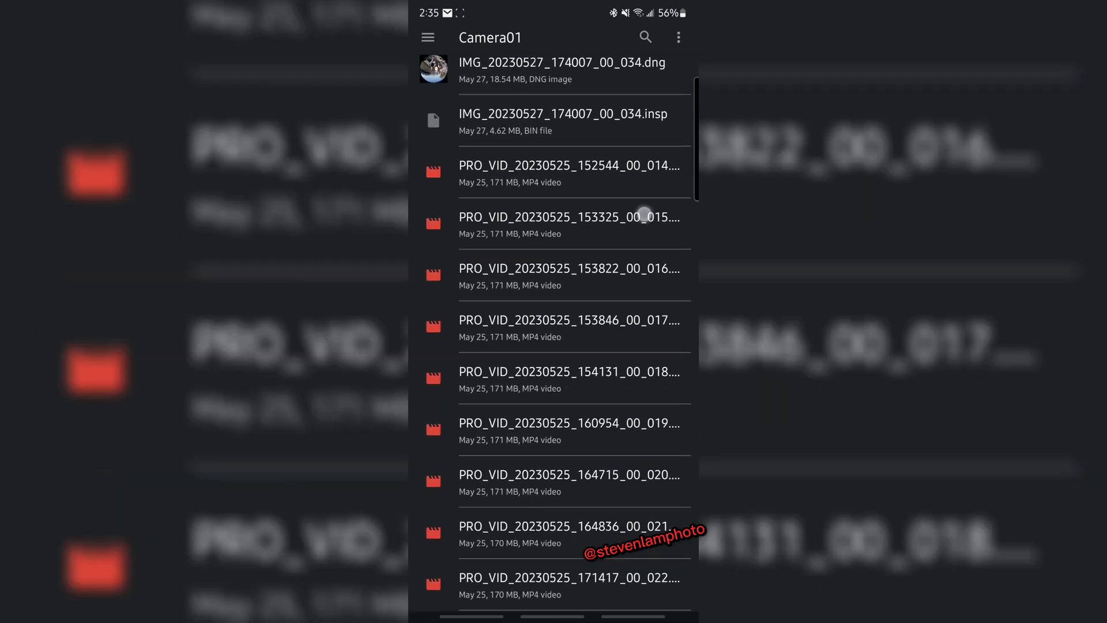
{"action": "scroll", "coordinate": [554, 346], "scroll_direction": "down", "scroll_amount": 5}
{"action": "scroll", "coordinate": [554, 346], "scroll_direction": "down", "scroll_amount": 5}
{"action": "scroll", "coordinate": [554, 346], "scroll_direction": "down", "scroll_amount": 5}
{"action": "scroll", "coordinate": [554, 346], "scroll_direction": "down", "scroll_amount": 5}
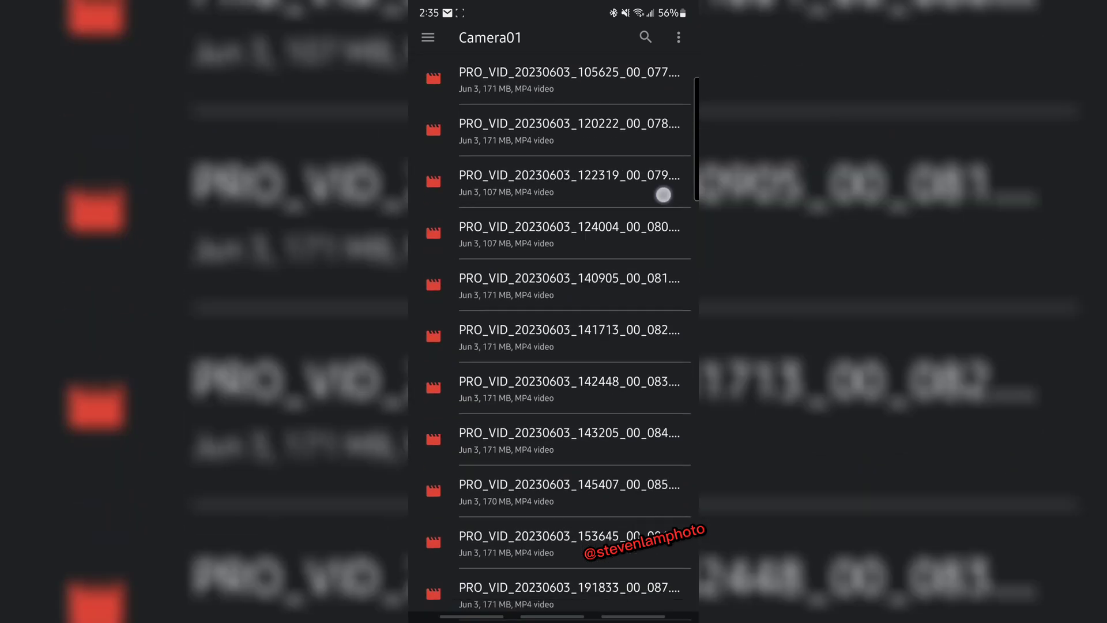
{"action": "scroll", "coordinate": [553, 346], "scroll_direction": "down", "scroll_amount": 5}
{"action": "scroll", "coordinate": [554, 347], "scroll_direction": "down", "scroll_amount": 5}
{"action": "scroll", "coordinate": [554, 346], "scroll_direction": "down", "scroll_amount": 10}
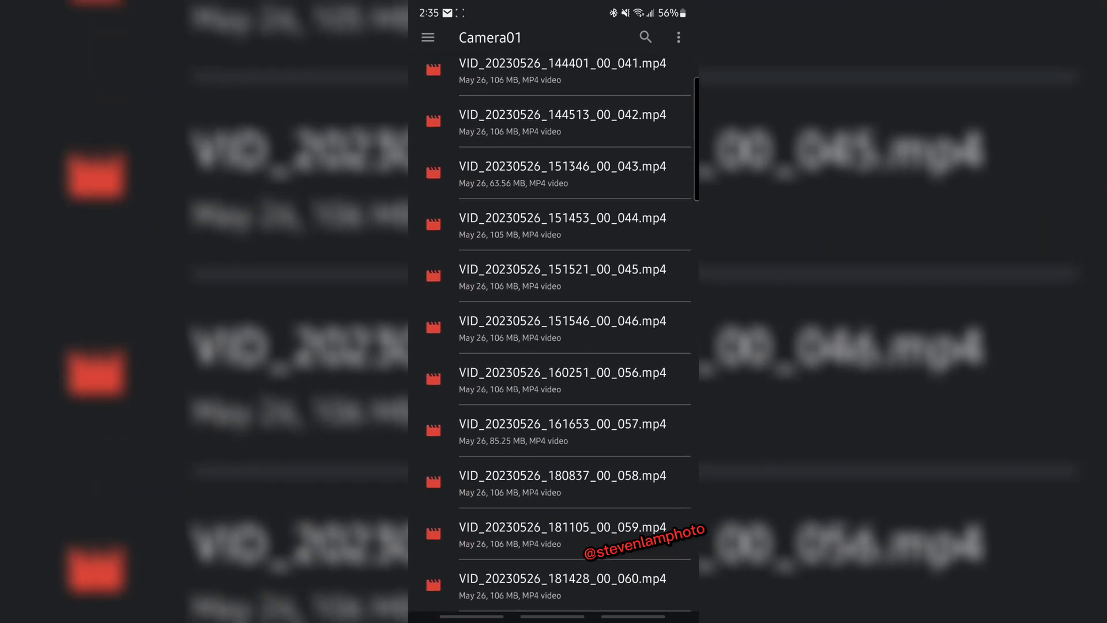
Copy VID_20230526_181428_00_060.mp4 to the Samsung USB drive with Copy to
{"action": "left_click", "coordinate": [576, 594]}
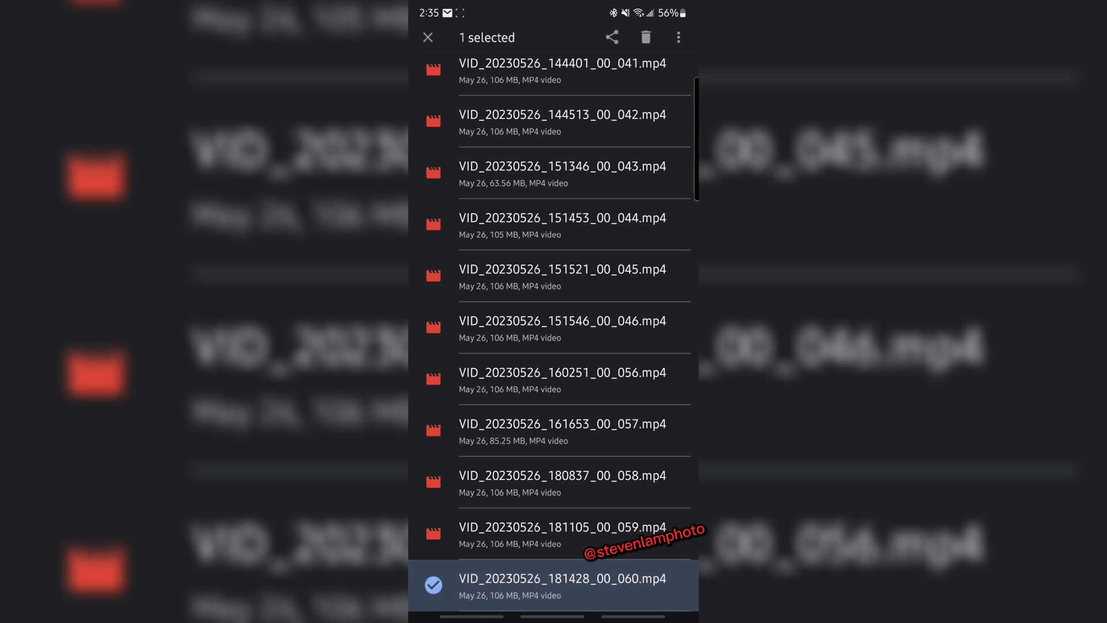
{"action": "left_click", "coordinate": [554, 49]}
{"action": "left_click", "coordinate": [678, 37]}
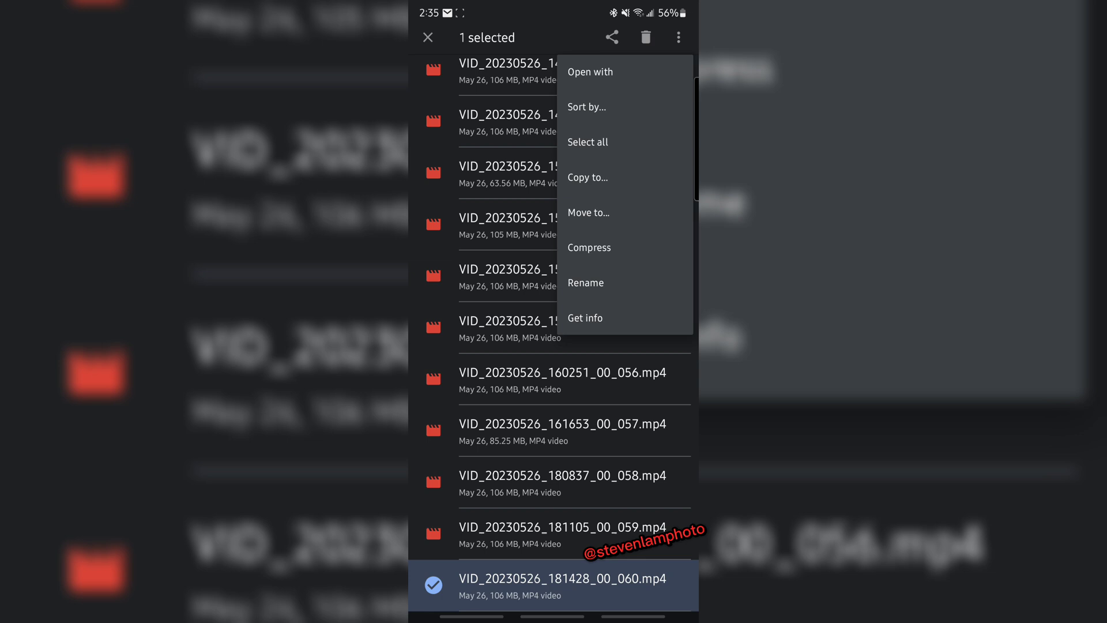
{"action": "left_click", "coordinate": [616, 180]}
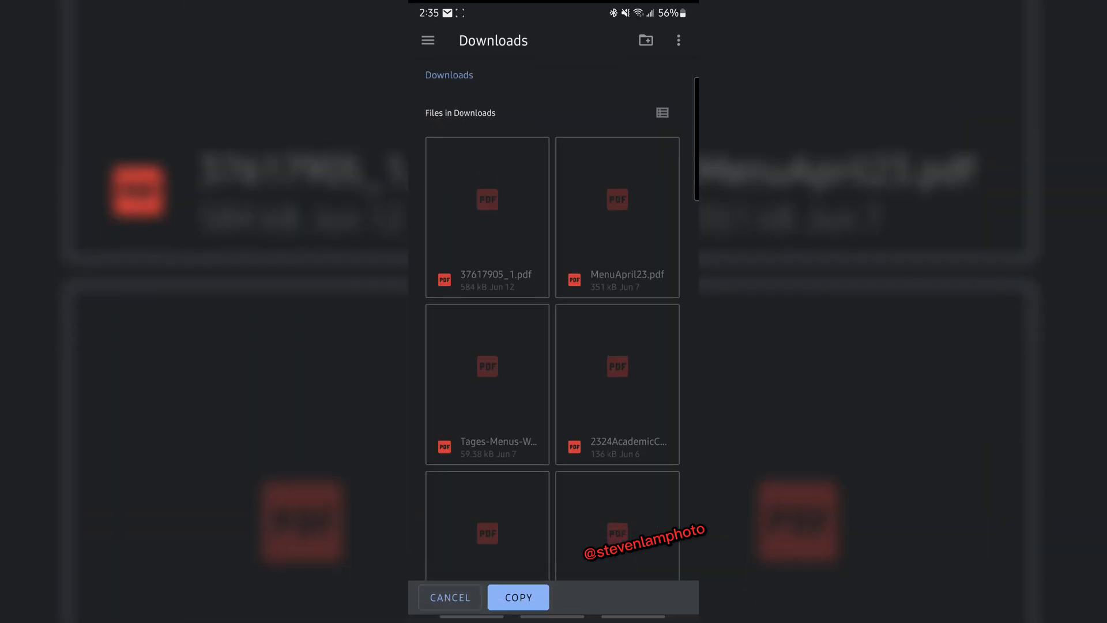
{"action": "left_click", "coordinate": [428, 37]}
{"action": "left_click", "coordinate": [494, 186]}
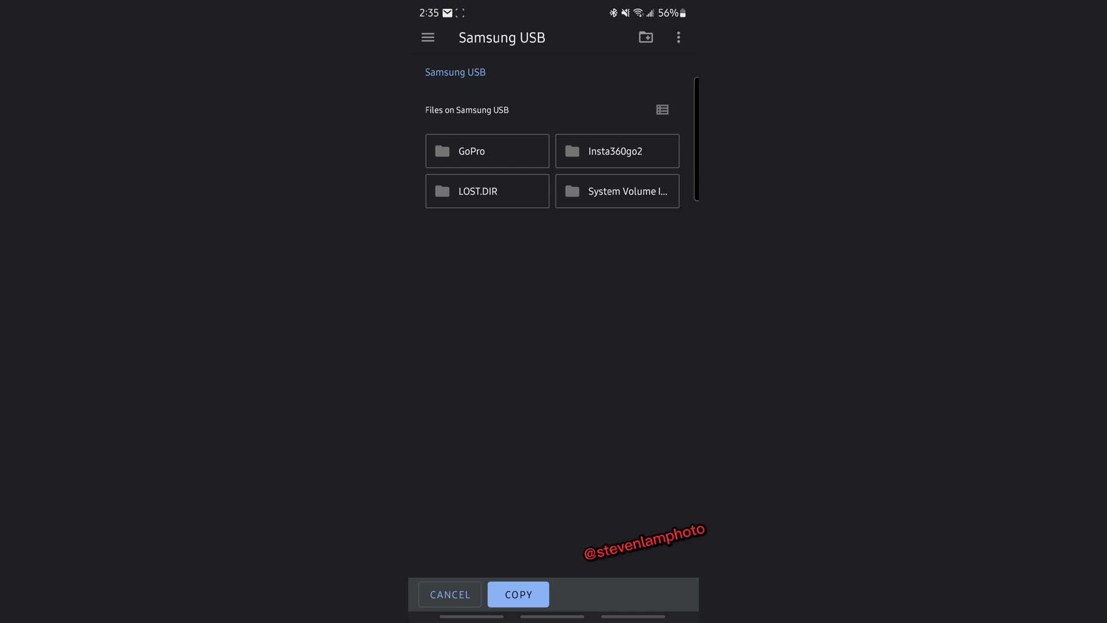
{"action": "left_click", "coordinate": [518, 594]}
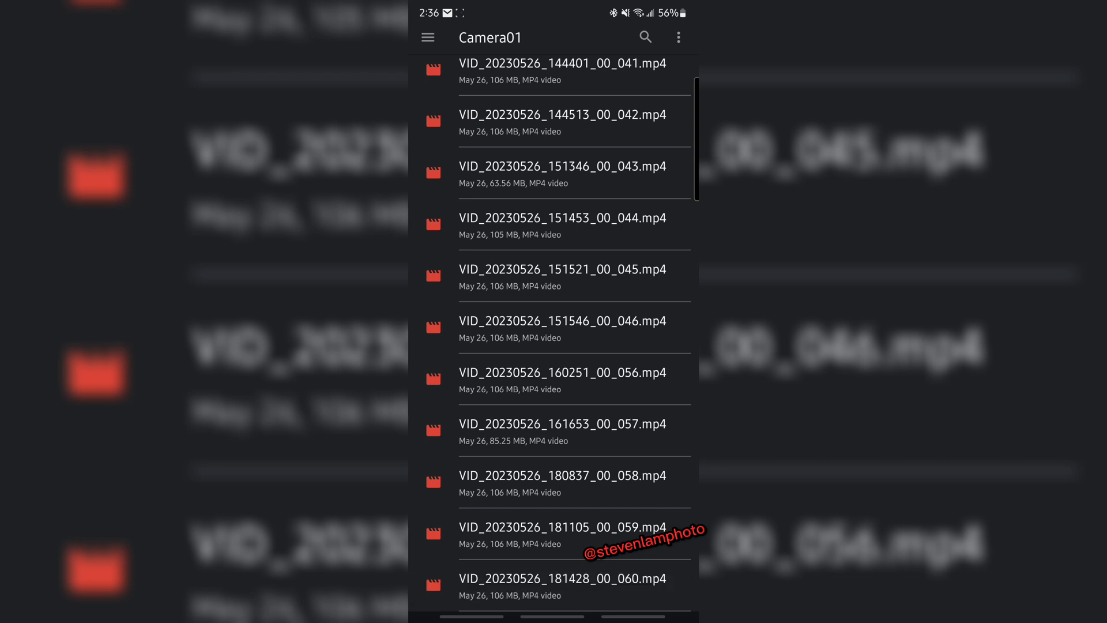
Switch to the Samsung USB drive to confirm the 106 MB clip is there
{"action": "left_click", "coordinate": [427, 38]}
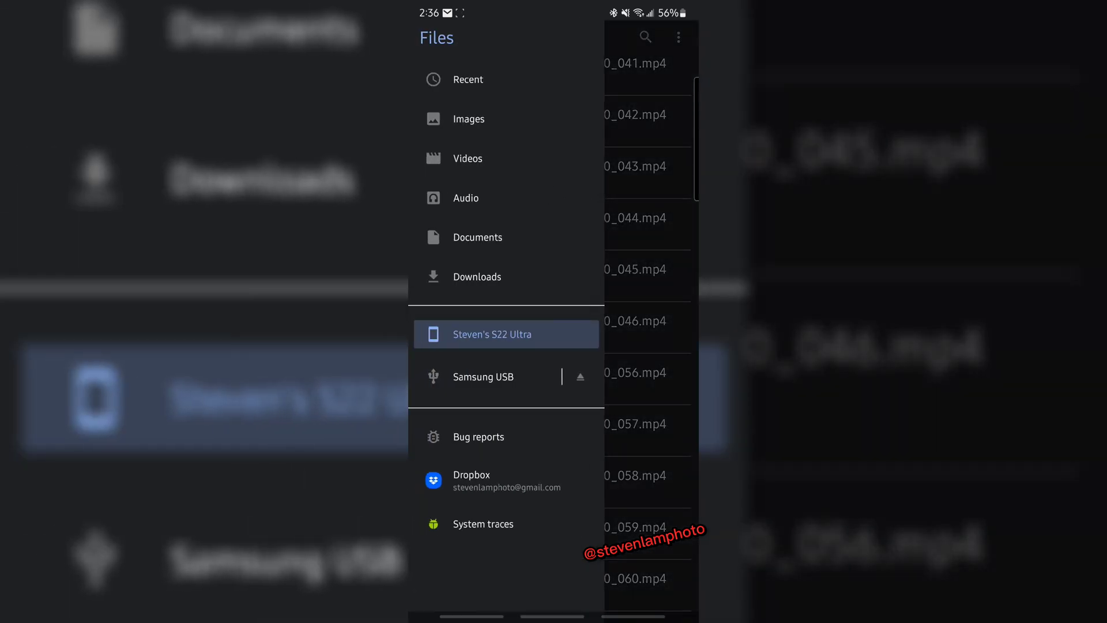
{"action": "left_click", "coordinate": [483, 376]}
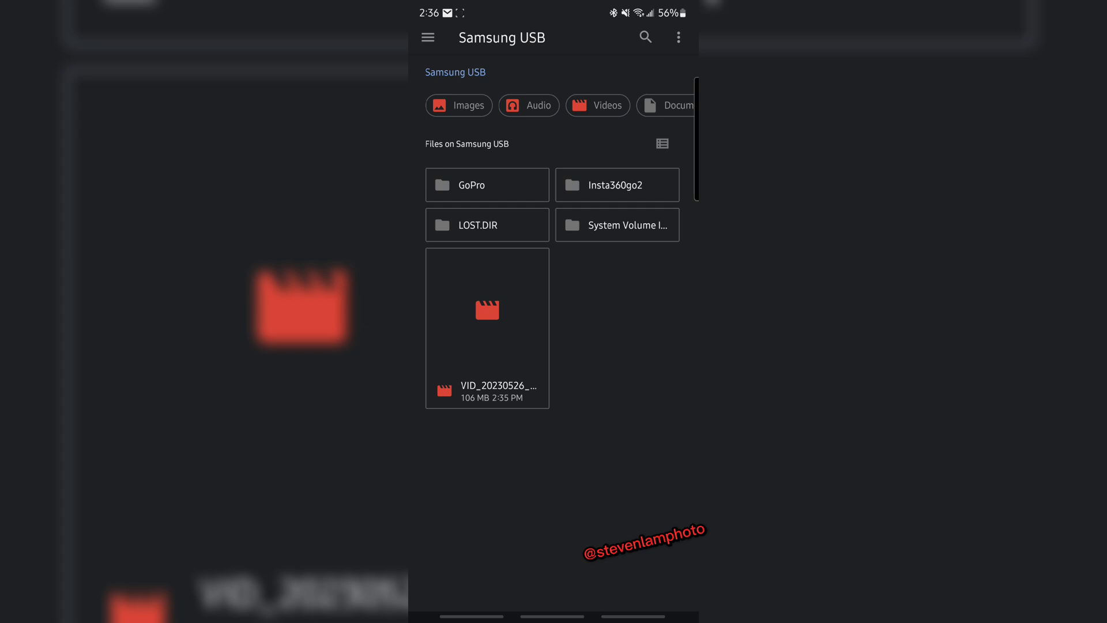
{"action": "scroll", "coordinate": [524, 375], "scroll_direction": "down", "scroll_amount": 1}
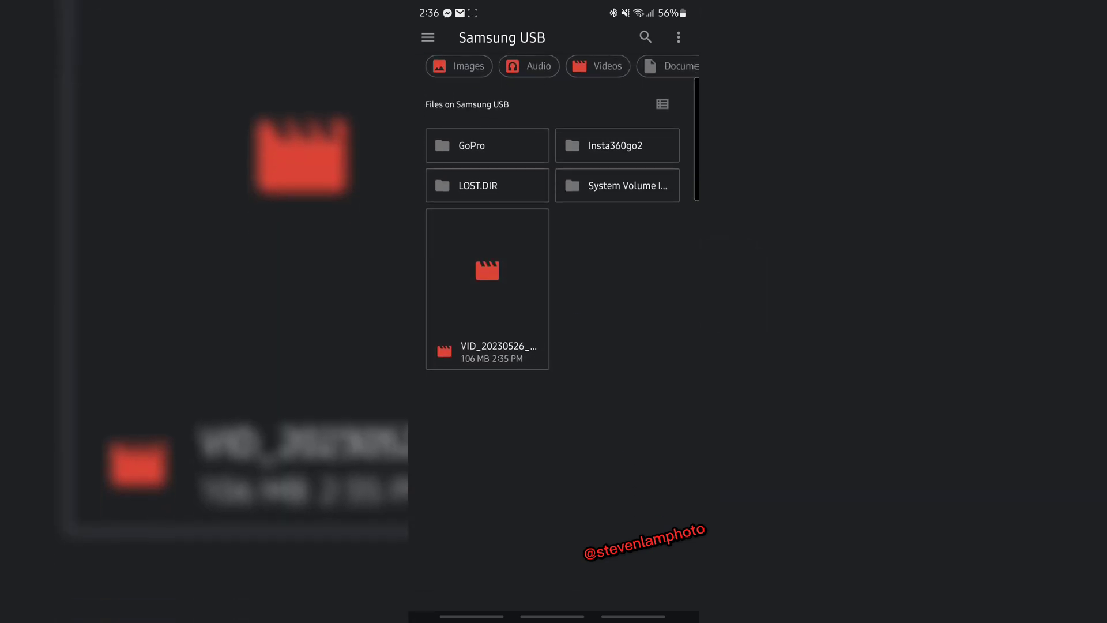